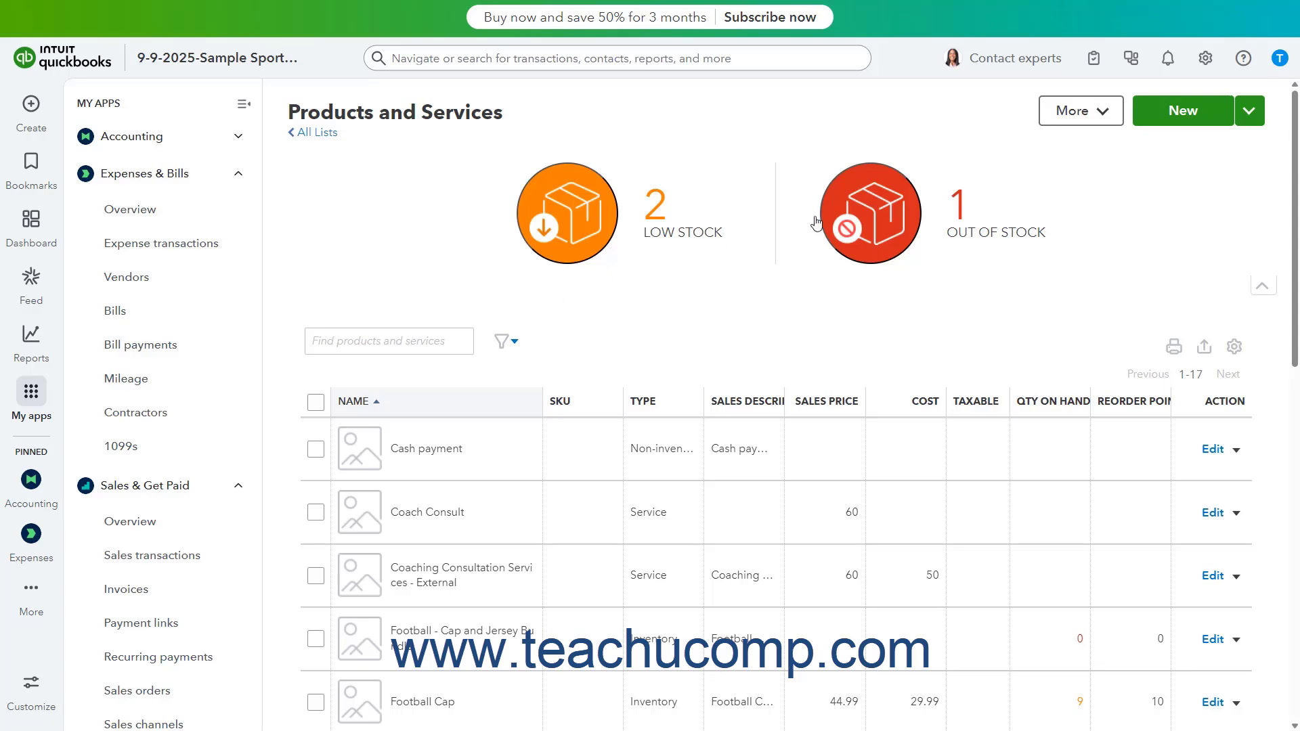
- Rename the Cash on hand bank account in the chart of accounts to Petty Cash and save it
{"action": "left_click", "coordinate": [1207, 60]}
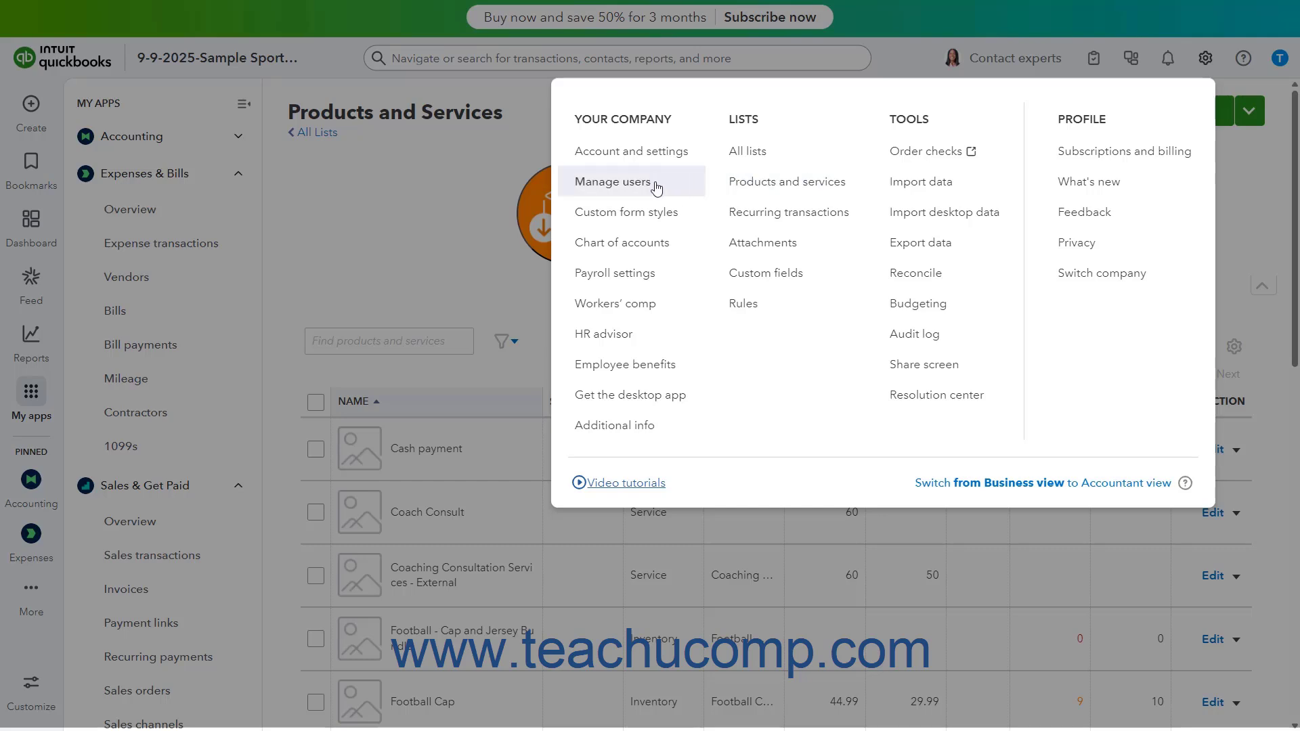
{"action": "left_click", "coordinate": [645, 242]}
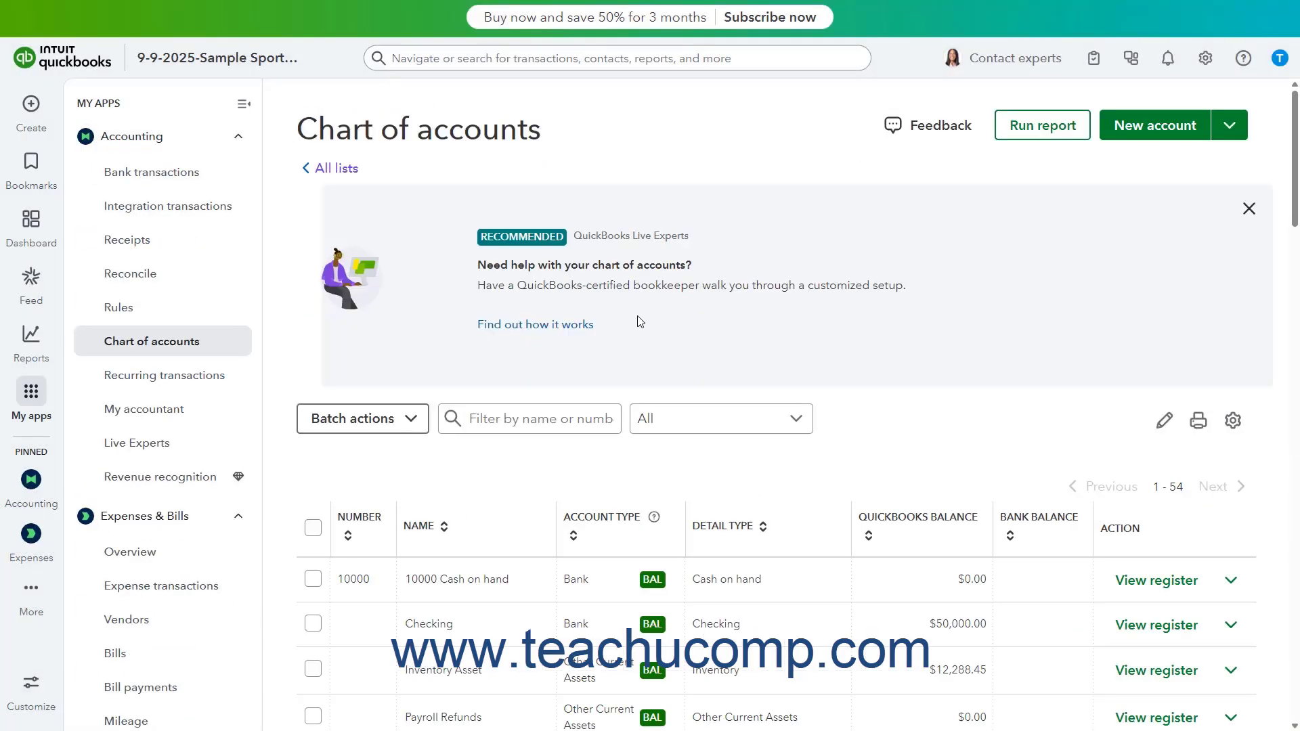
{"action": "left_click", "coordinate": [1230, 581]}
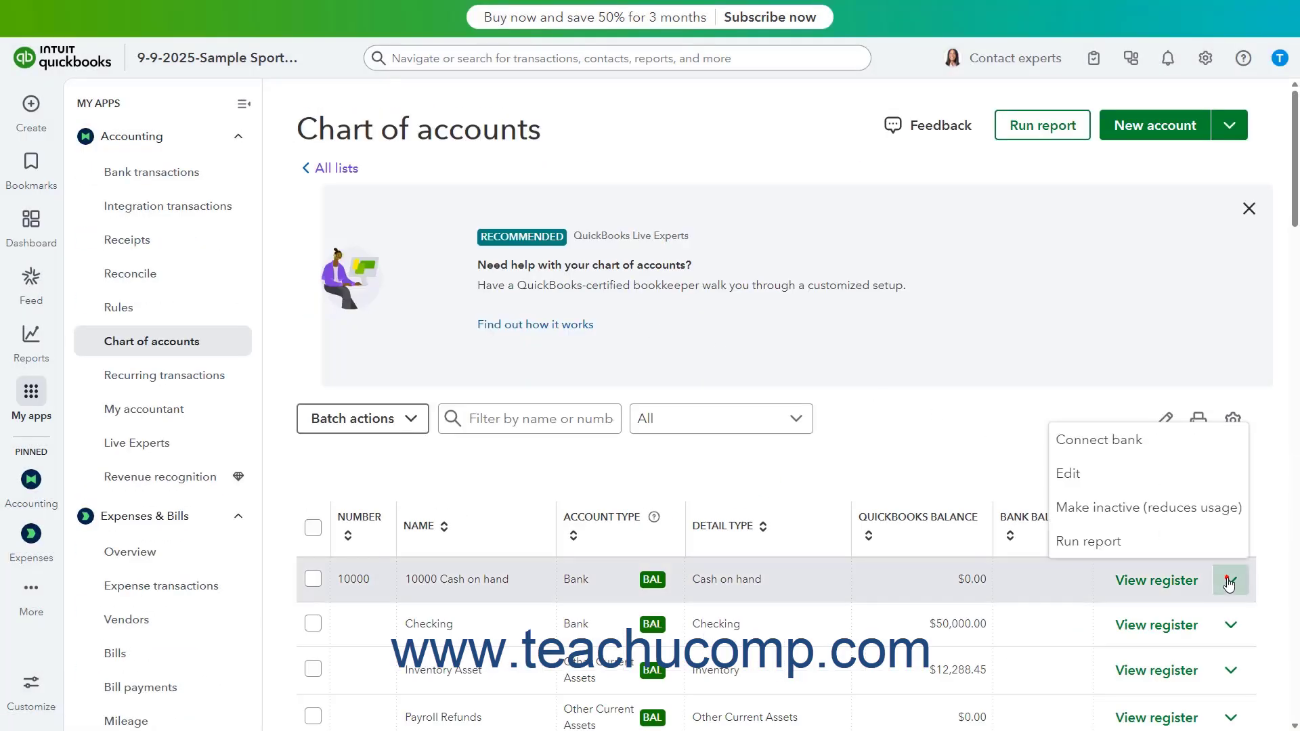
{"action": "left_click", "coordinate": [1132, 468]}
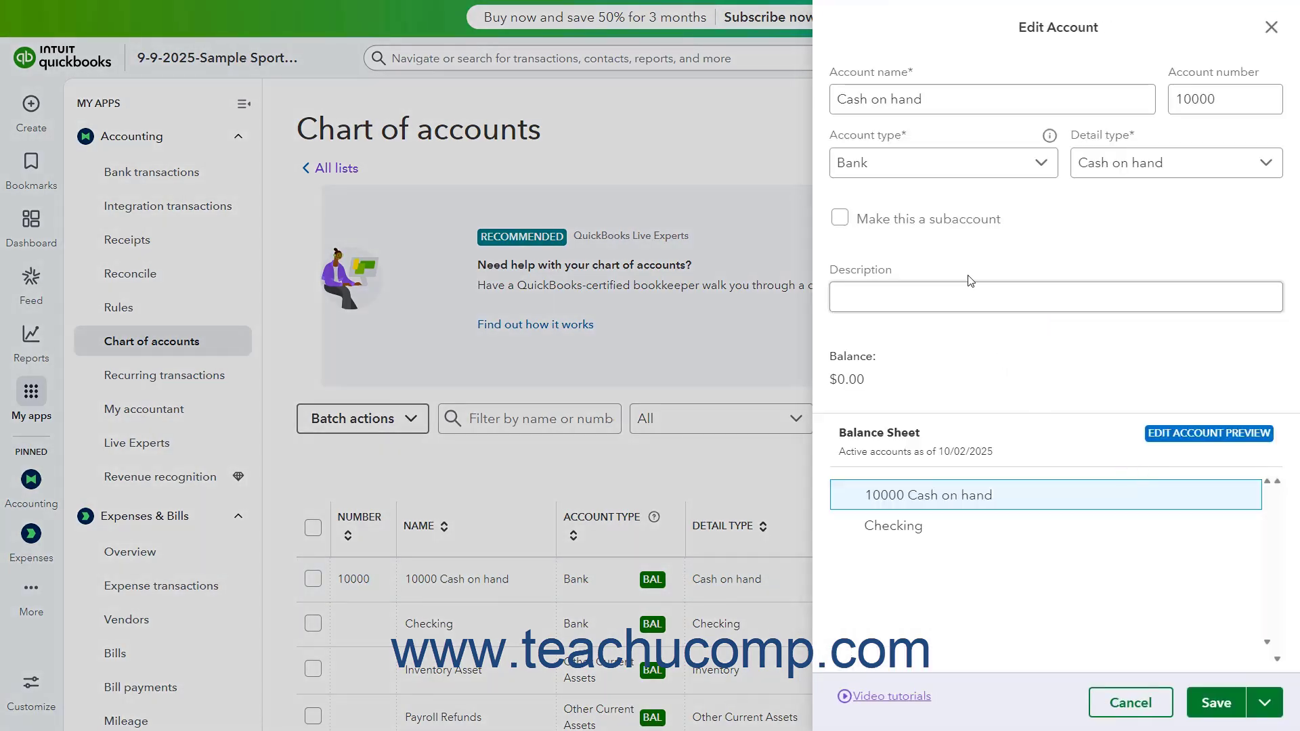
{"action": "left_click", "coordinate": [940, 101]}
{"action": "key", "text": "BackSpace"}
{"action": "key", "text": "BackSpace"}
{"action": "key", "text": "BackSpace"}
{"action": "key", "text": "BackSpace"}
{"action": "key", "text": "BackSpace"}
{"action": "key", "text": "BackSpace"}
{"action": "key", "text": "BackSpace"}
{"action": "key", "text": "BackSpace"}
{"action": "key", "text": "BackSpace"}
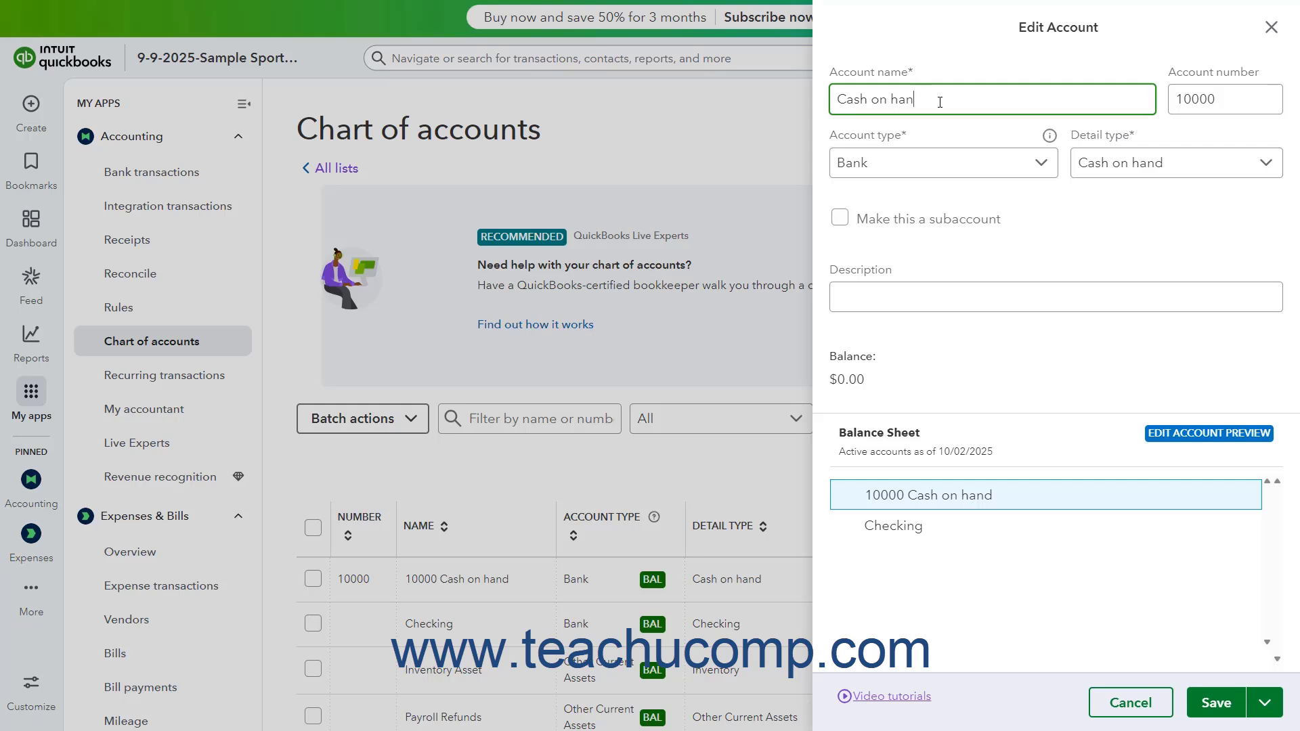
{"action": "type", "text": "h"}
{"action": "type", "text": "Petty"}
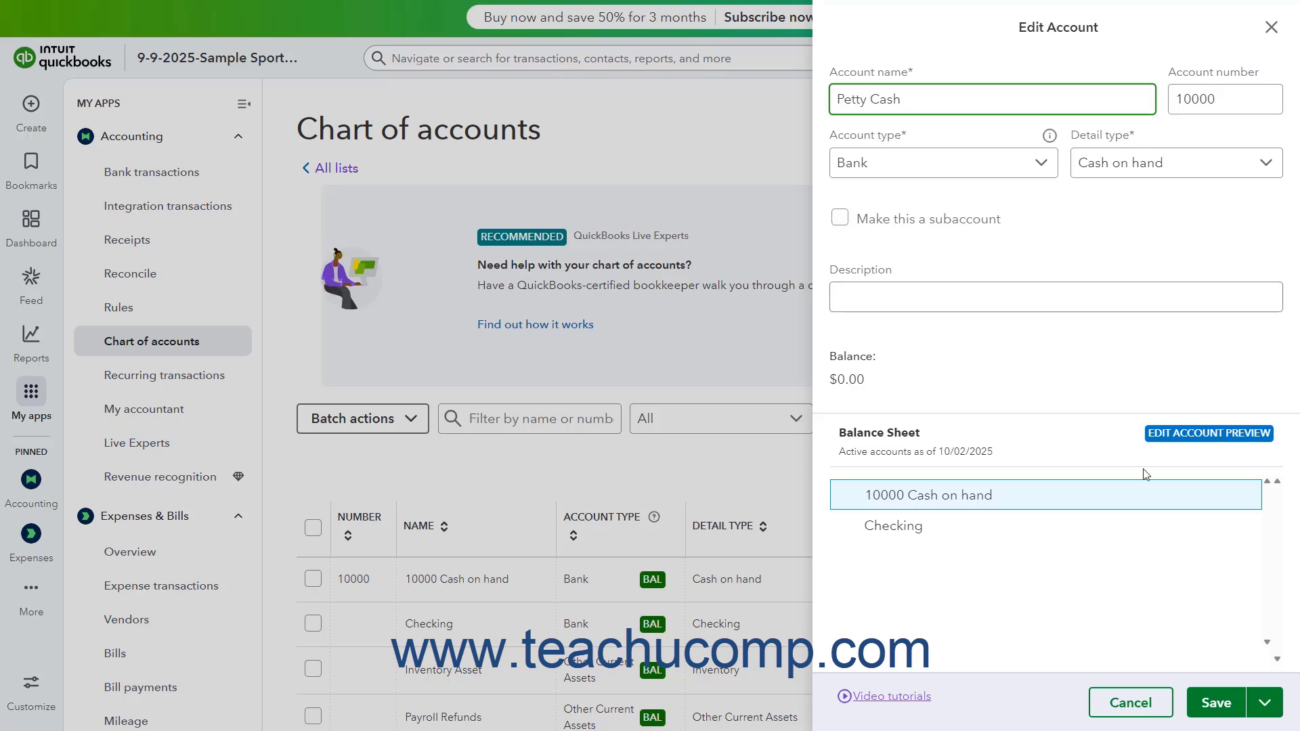
{"action": "left_click", "coordinate": [1216, 703]}
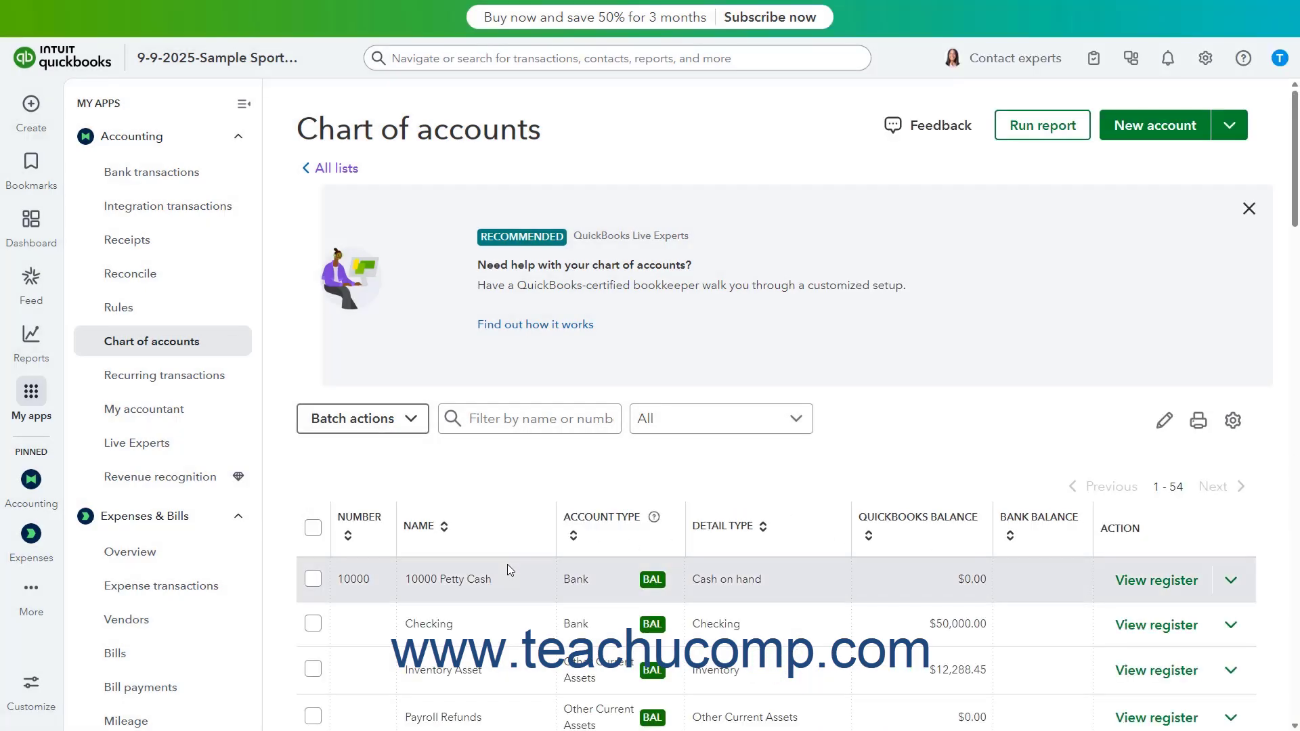
- Copy the name of the "Coaching Consultation Services - External" service from the Products and Services list
{"action": "left_click", "coordinate": [1204, 59]}
{"action": "left_click", "coordinate": [790, 173]}
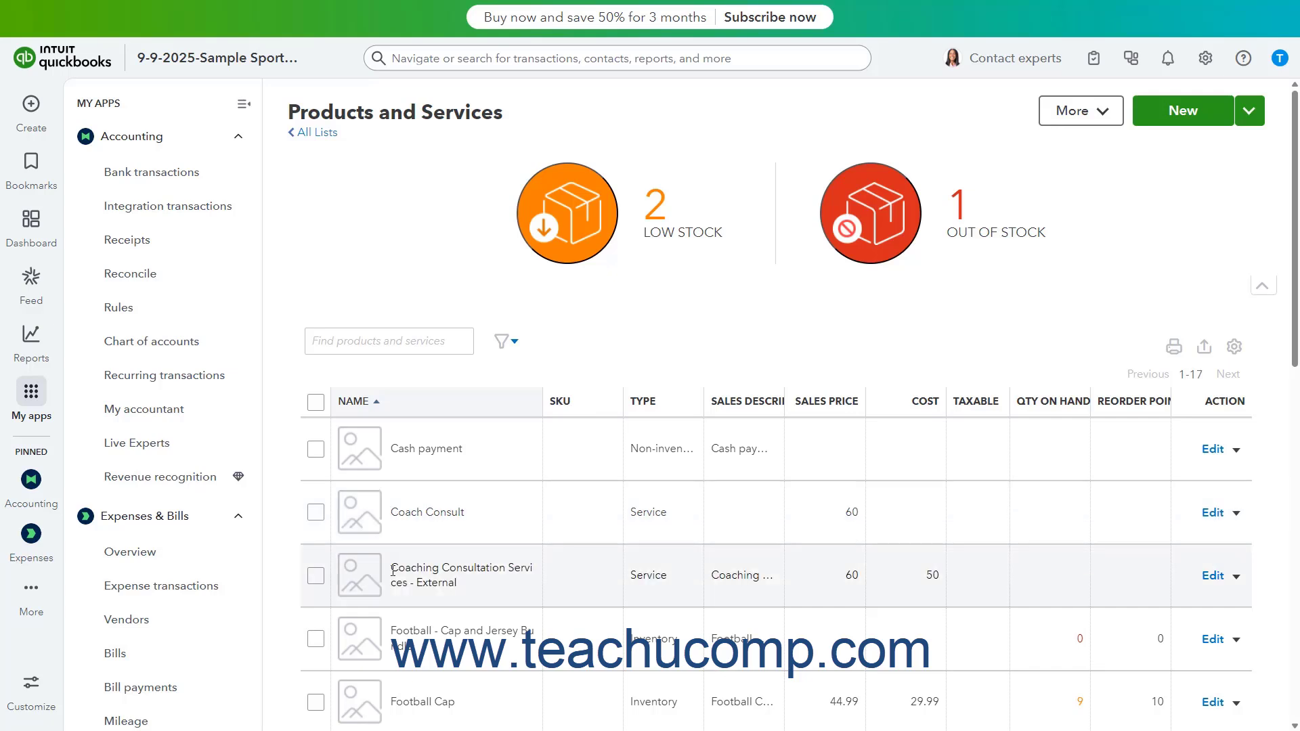
{"action": "left_click_drag", "start_coordinate": [393, 569], "coordinate": [458, 584]}
{"action": "right_click", "coordinate": [446, 572]}
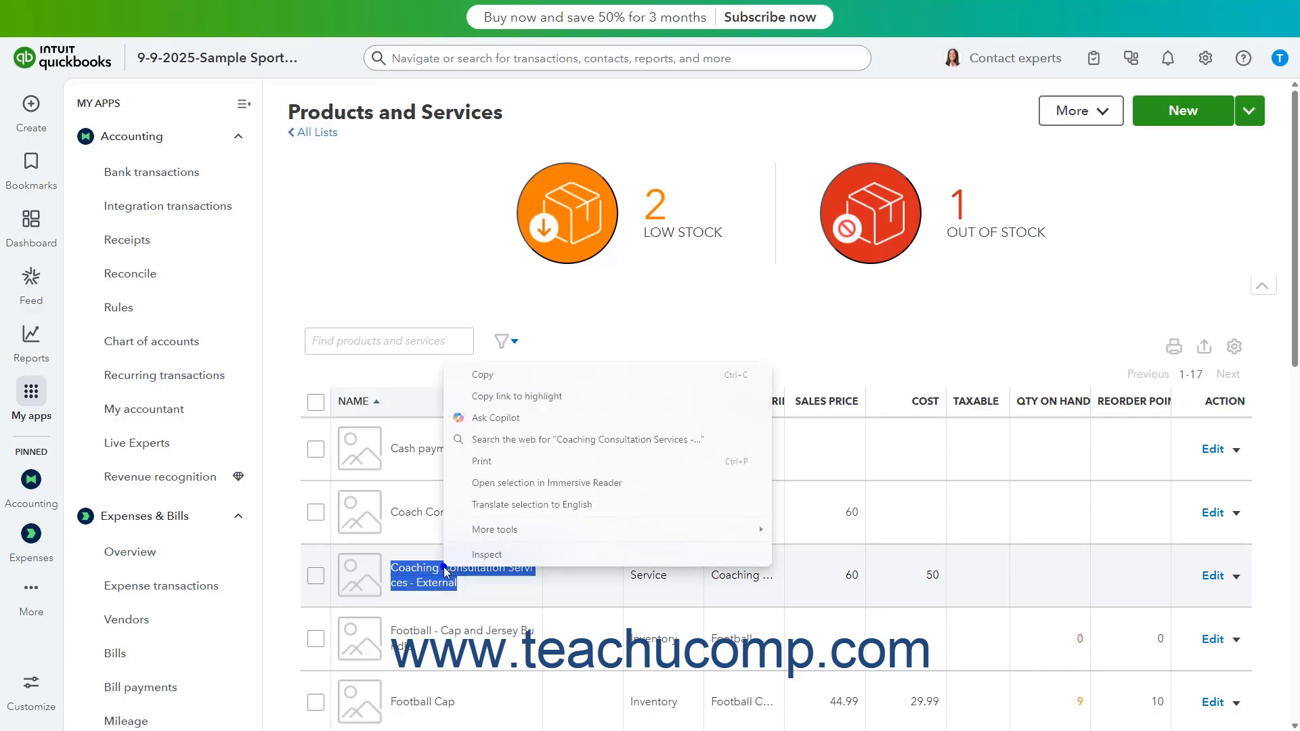
{"action": "left_click", "coordinate": [491, 374]}
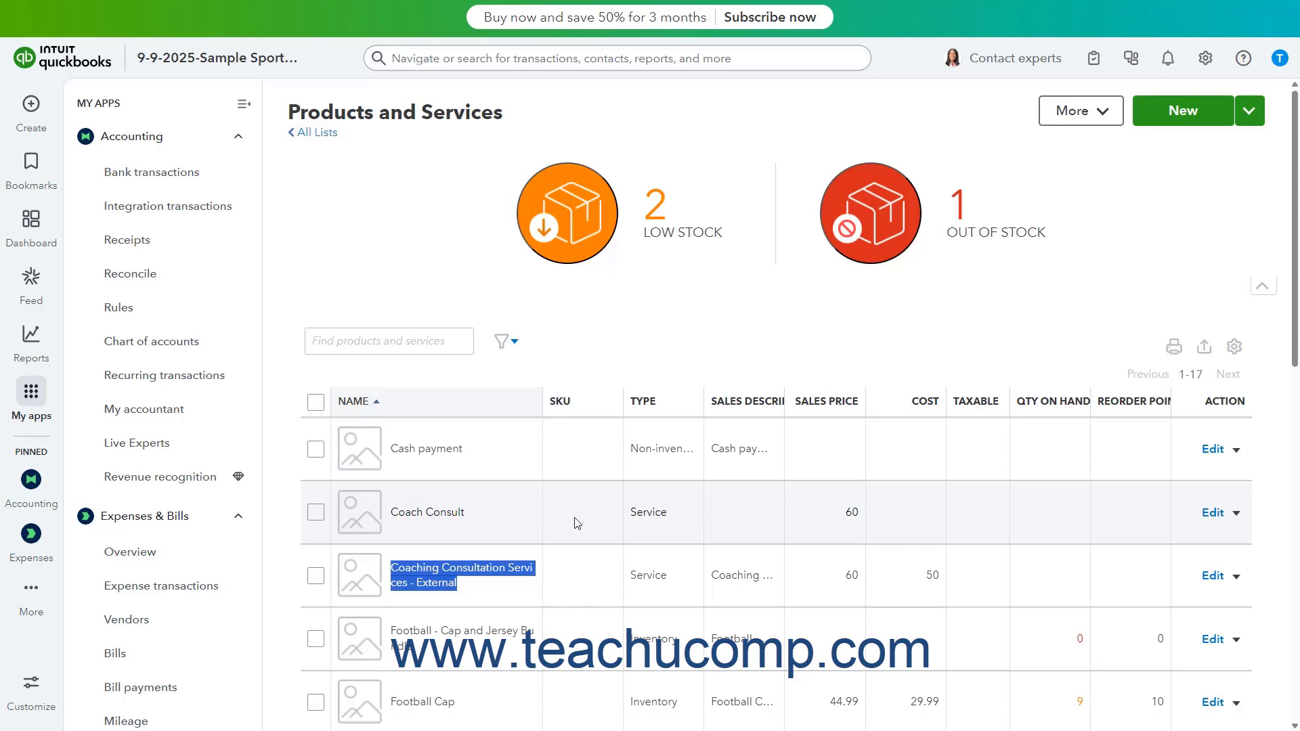
- Replace the Coach Consult service's name with the copied "Coaching Consultation Services - External", save it, and accept merging the two items
{"action": "left_click", "coordinate": [1210, 520]}
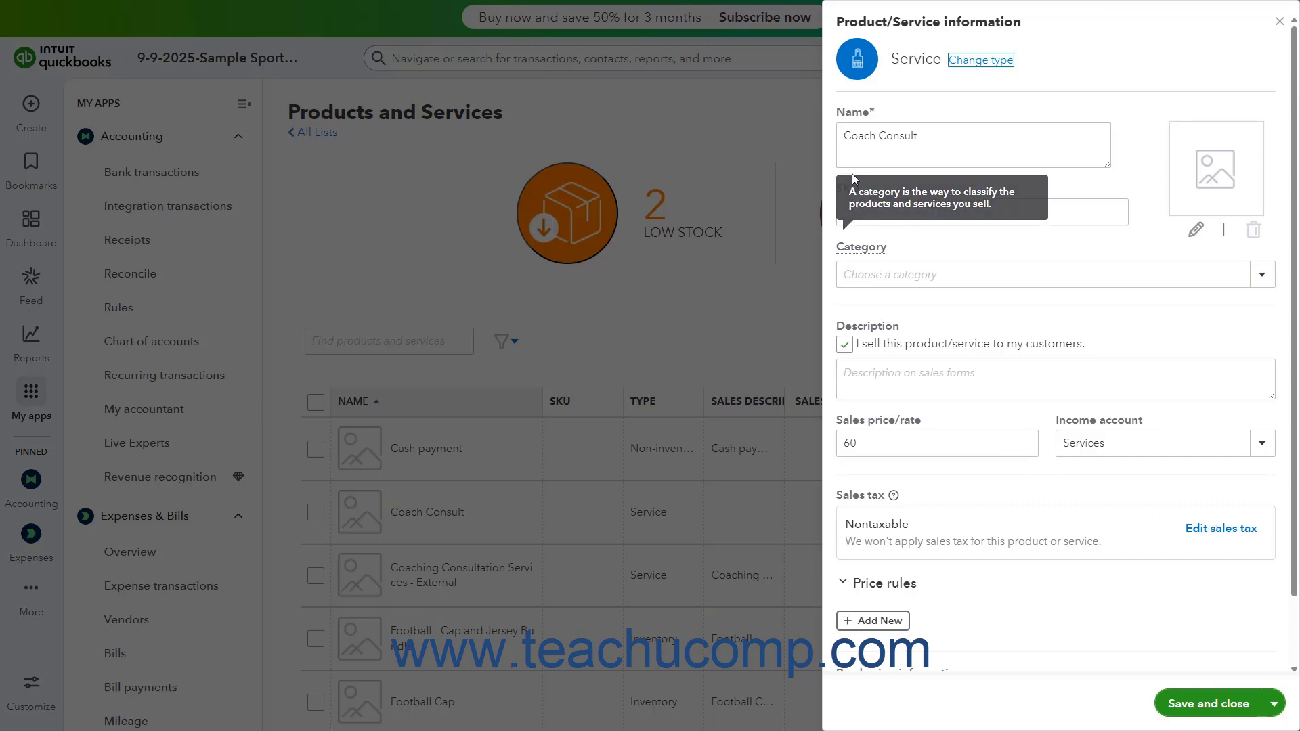
{"action": "triple_click", "coordinate": [844, 134]}
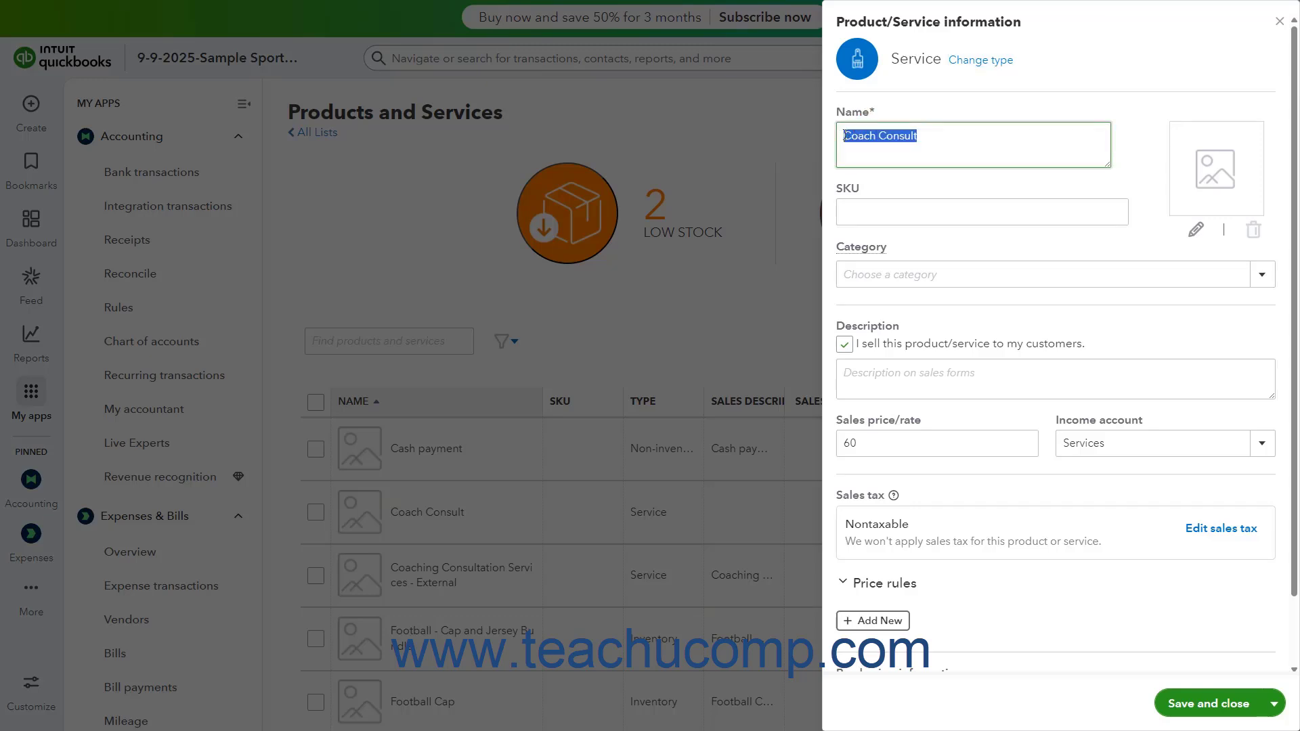
{"action": "right_click", "coordinate": [843, 135]}
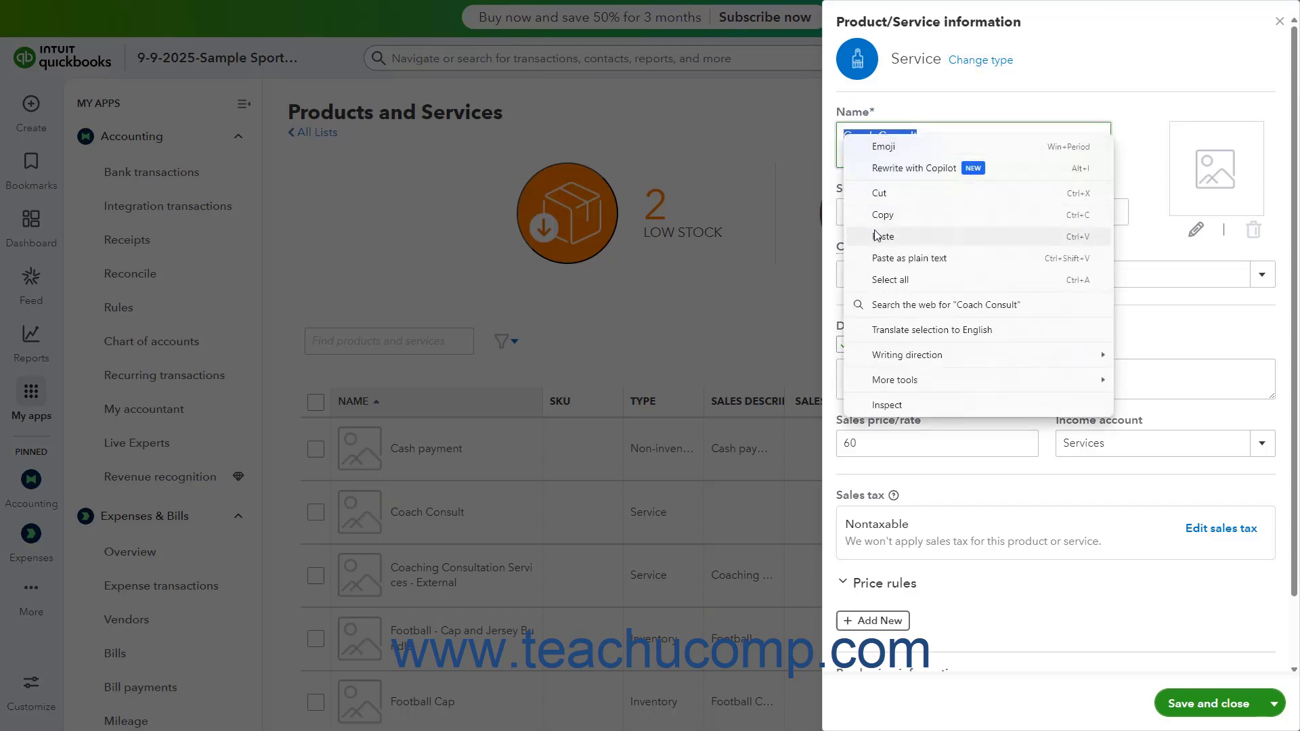
{"action": "left_click", "coordinate": [877, 235]}
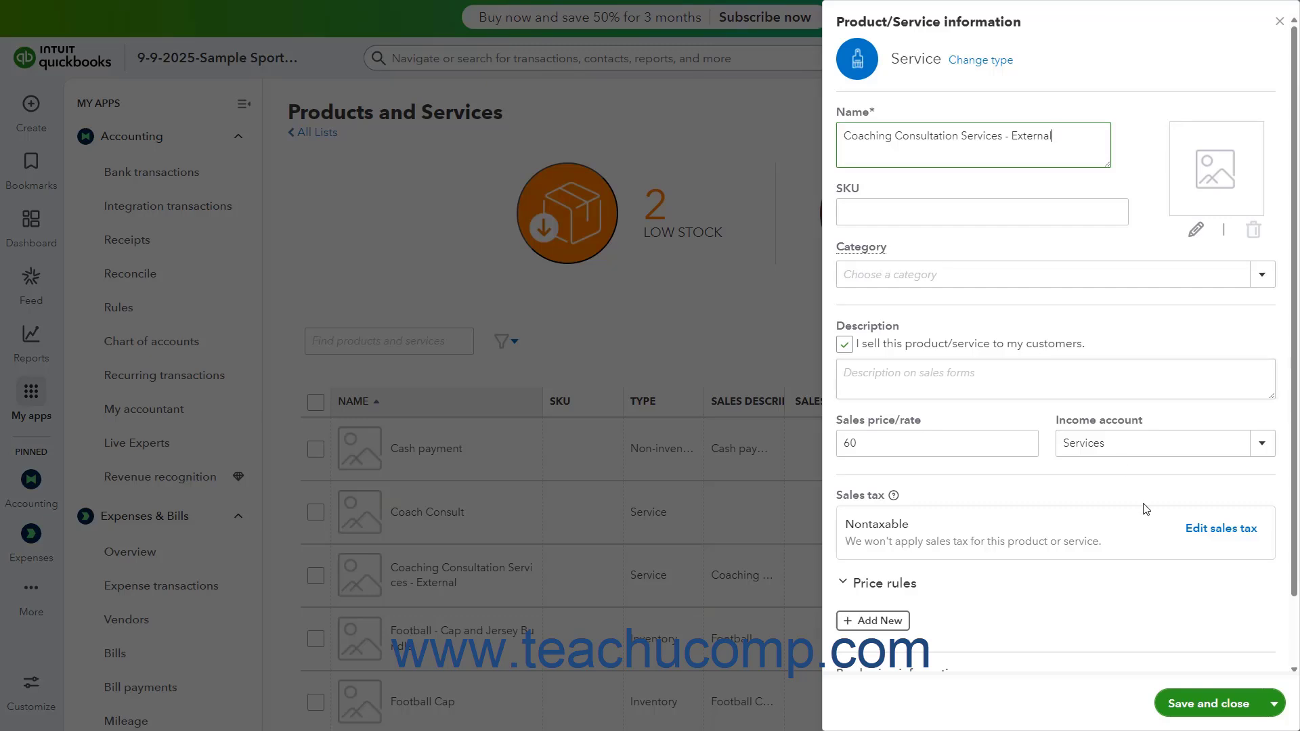
{"action": "left_click", "coordinate": [1187, 705]}
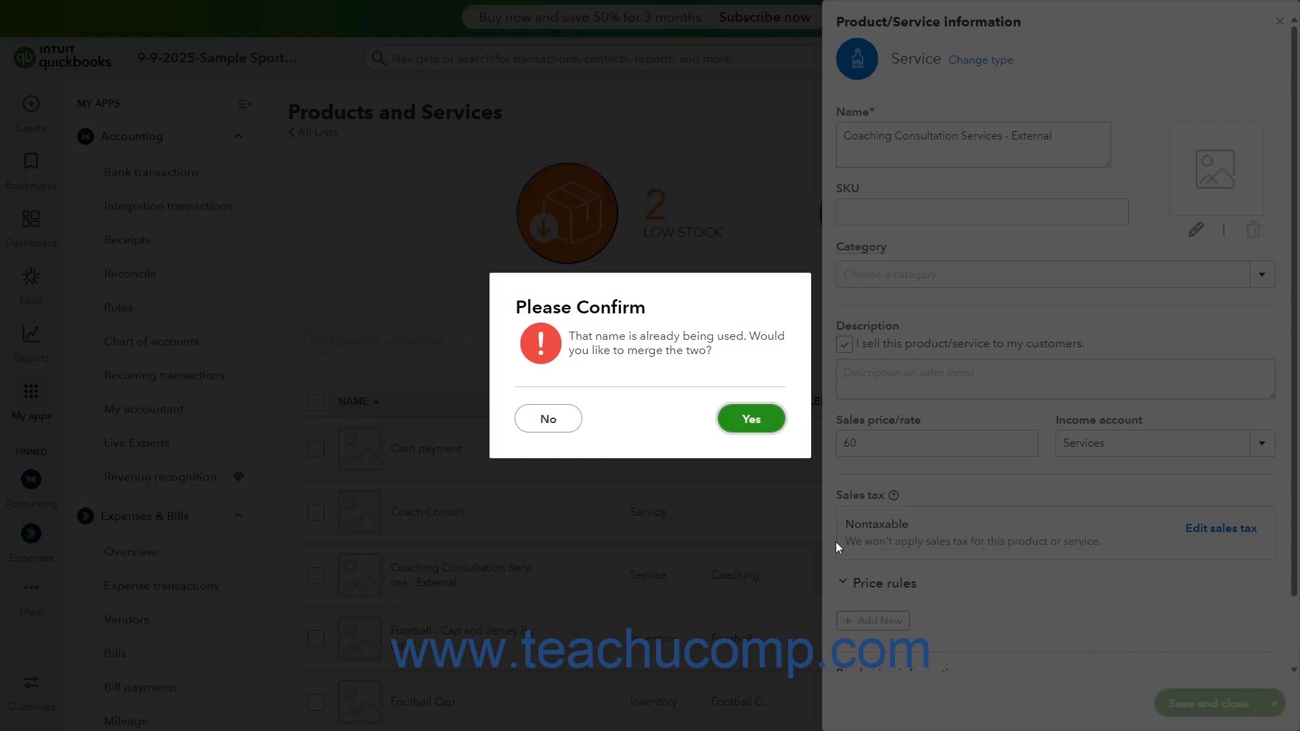
{"action": "left_click", "coordinate": [750, 421]}
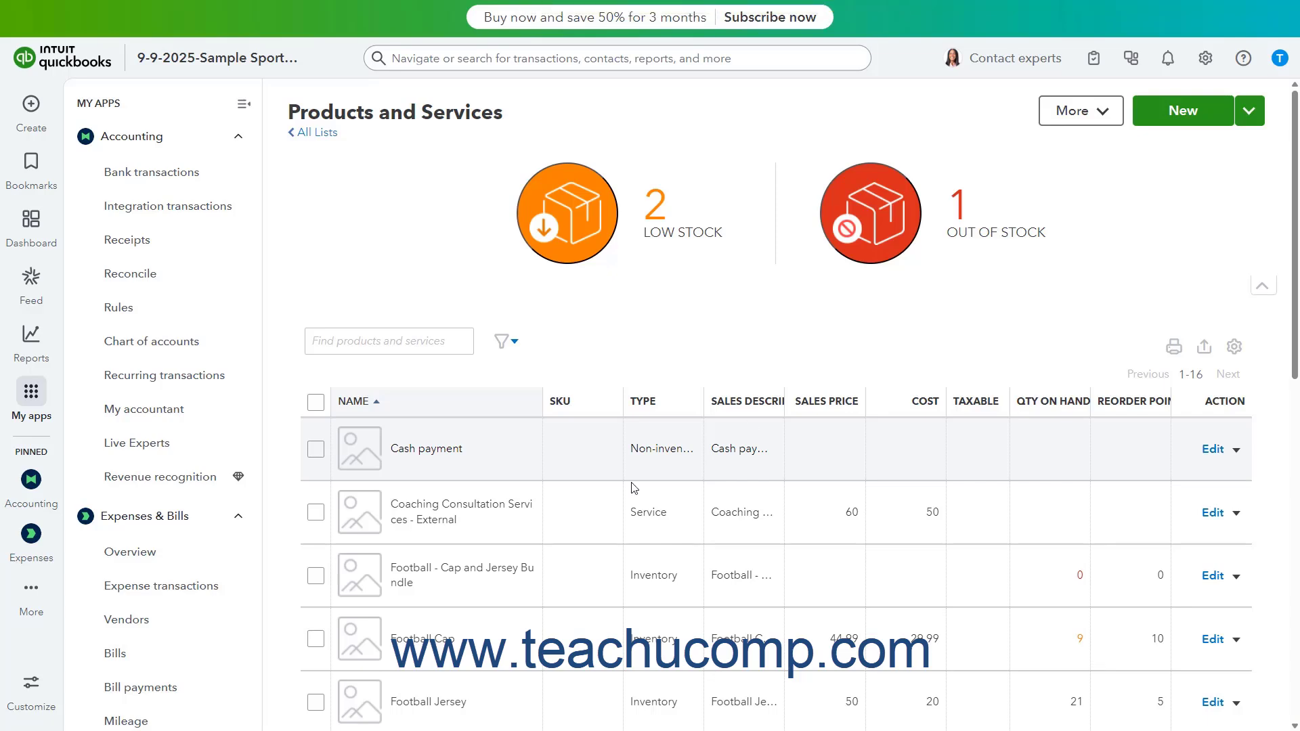
- Merge the vendor Electric Company into The Electric Company using Merge contacts
{"action": "left_click", "coordinate": [195, 623]}
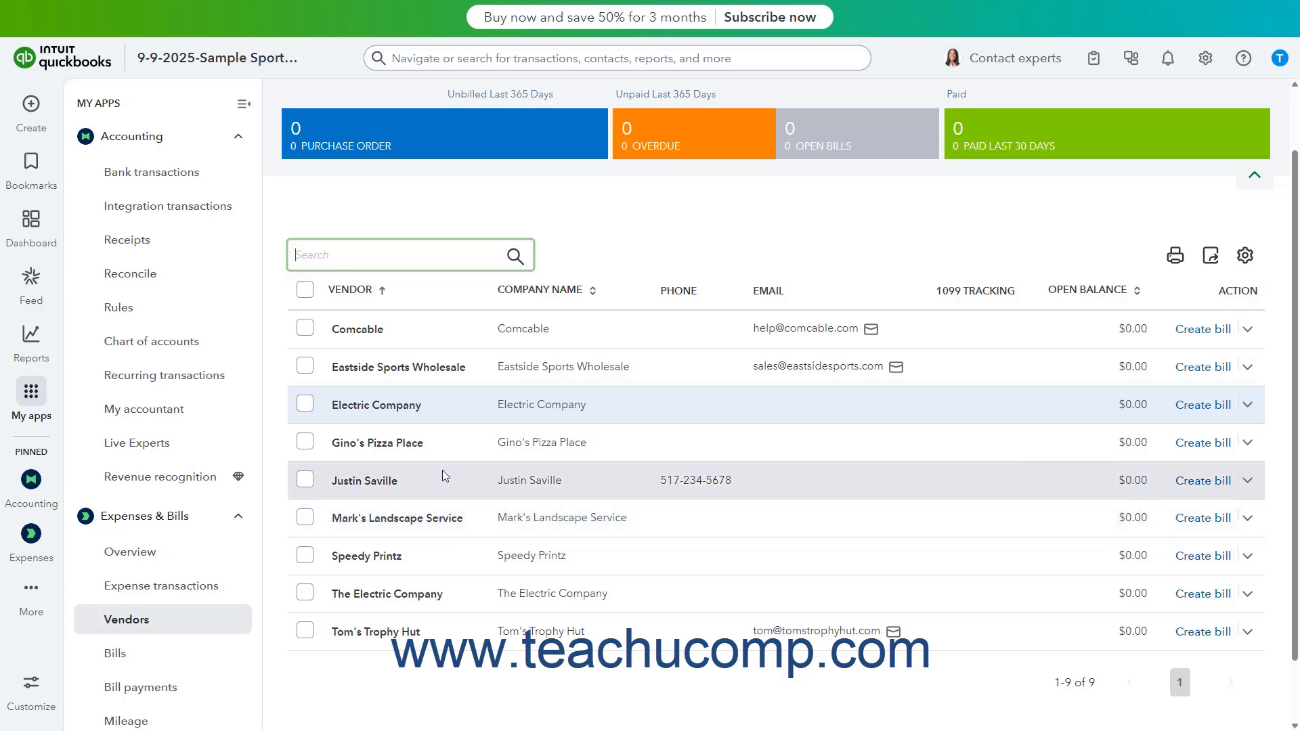
{"action": "left_click", "coordinate": [401, 406]}
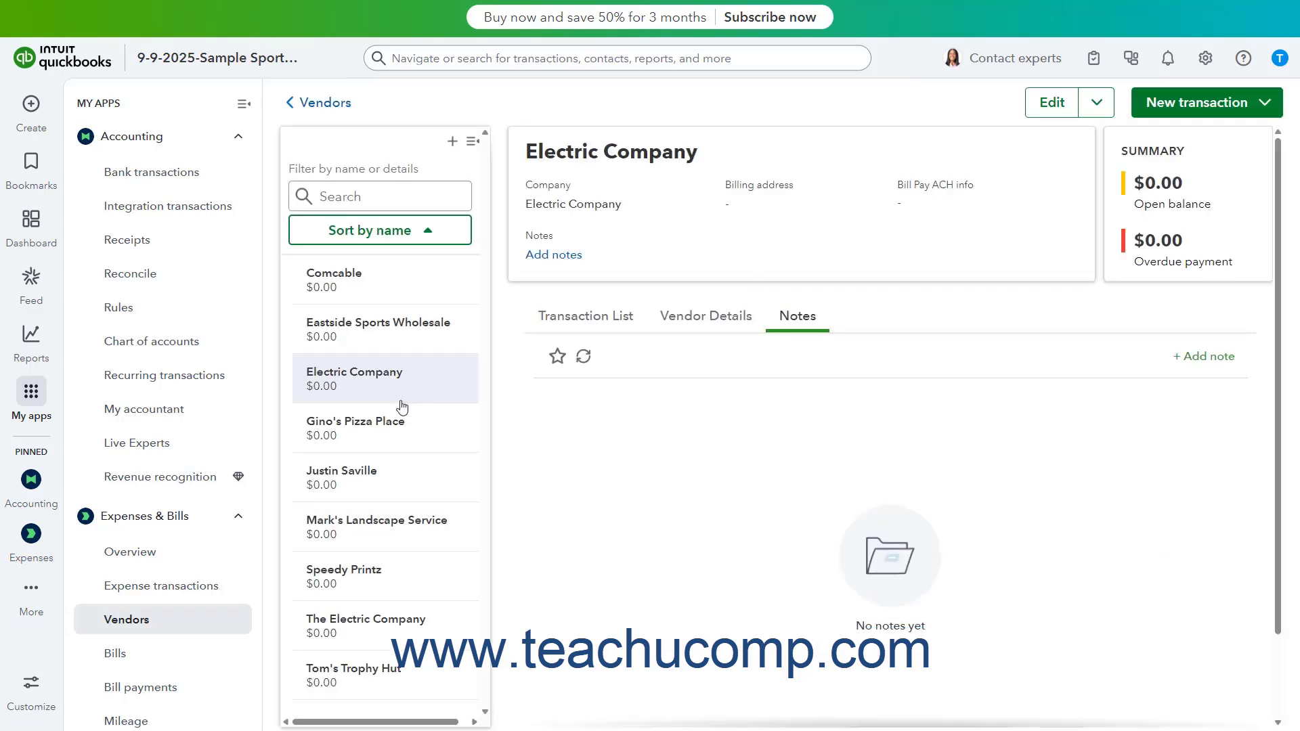
{"action": "left_click", "coordinate": [1098, 108]}
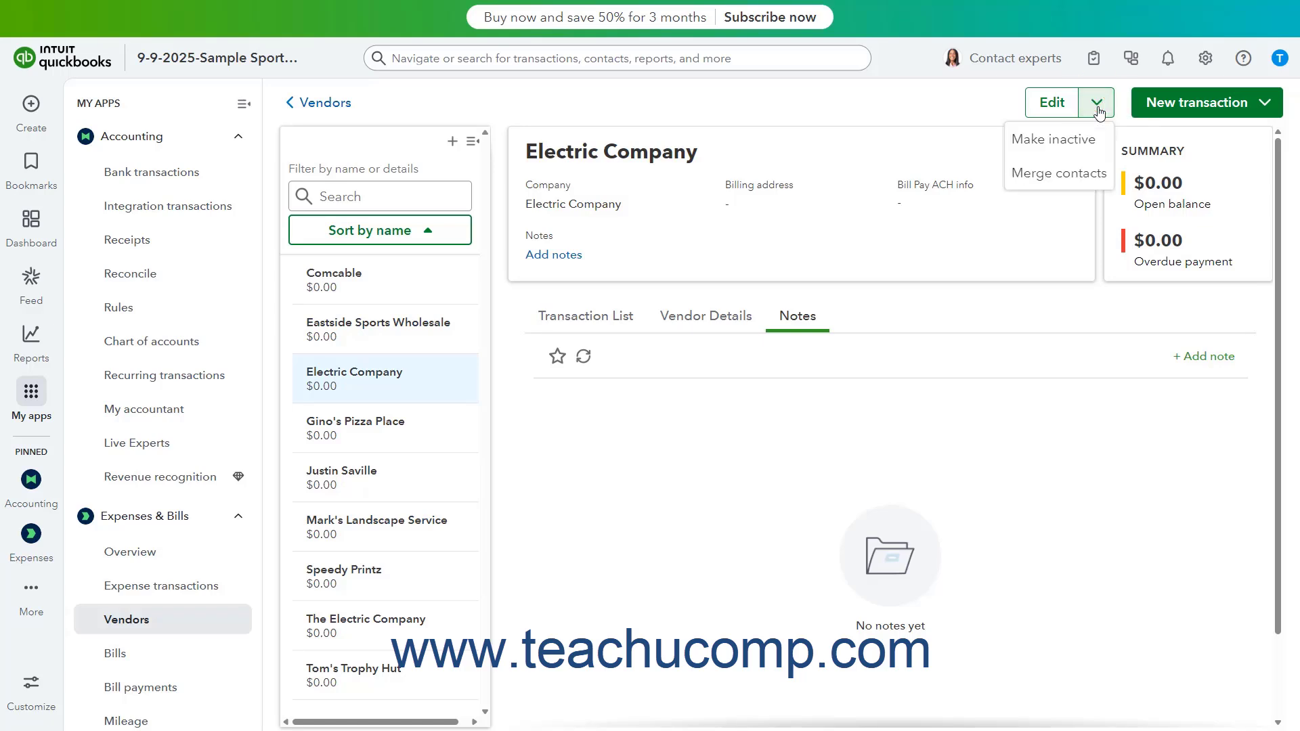
{"action": "left_click", "coordinate": [1084, 175]}
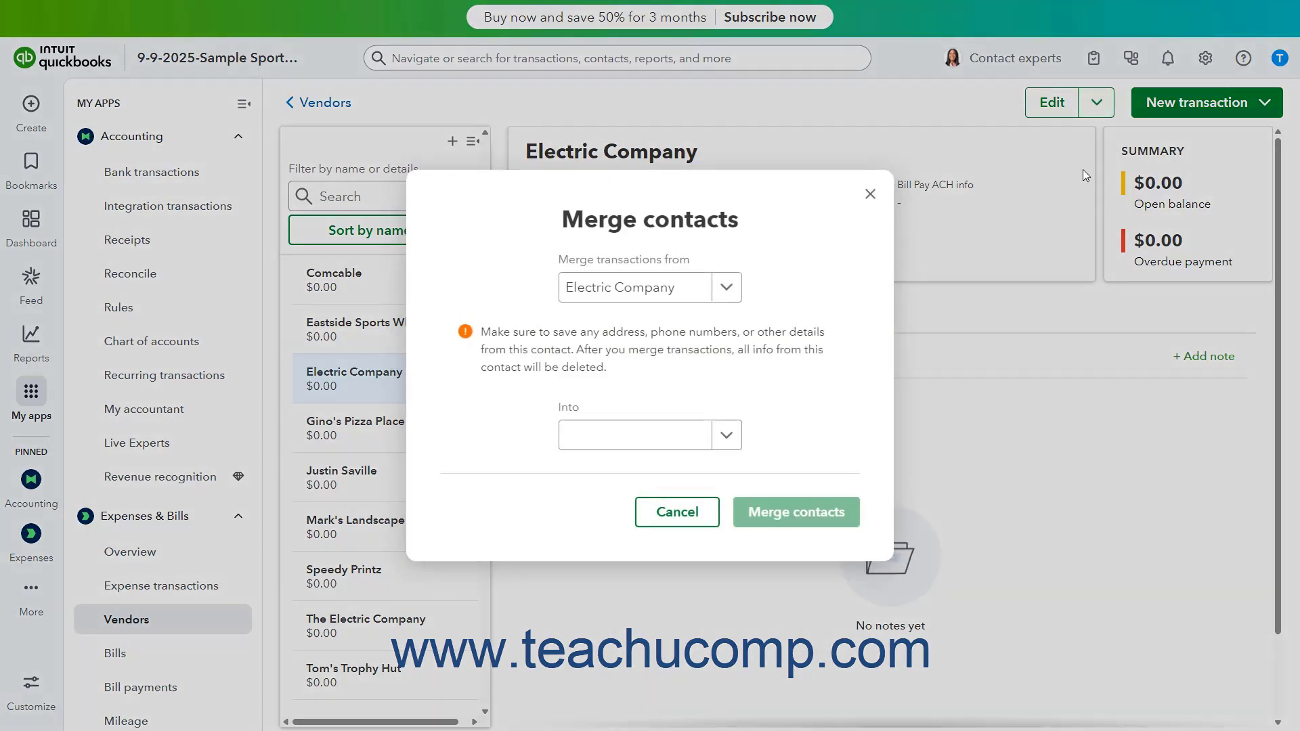
{"action": "left_click", "coordinate": [731, 441]}
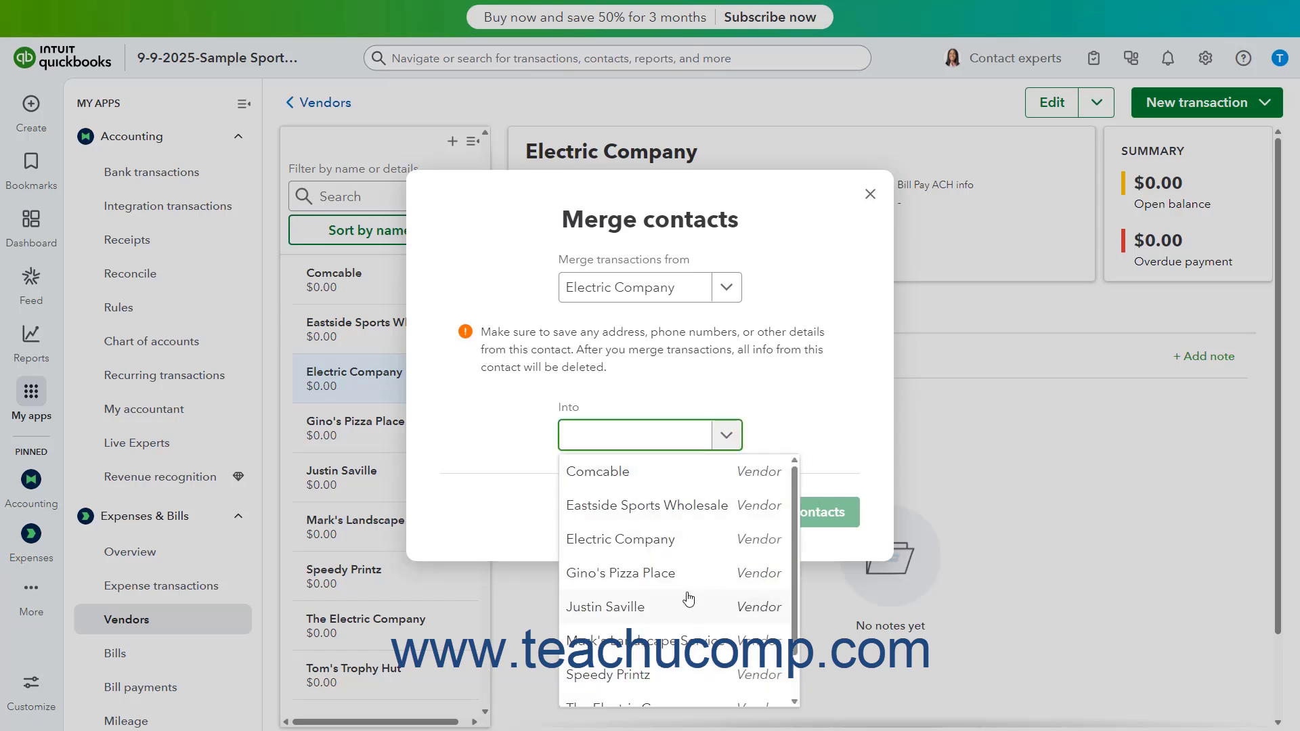
{"action": "scroll", "coordinate": [696, 590], "scroll_direction": "down", "scroll_amount": 1}
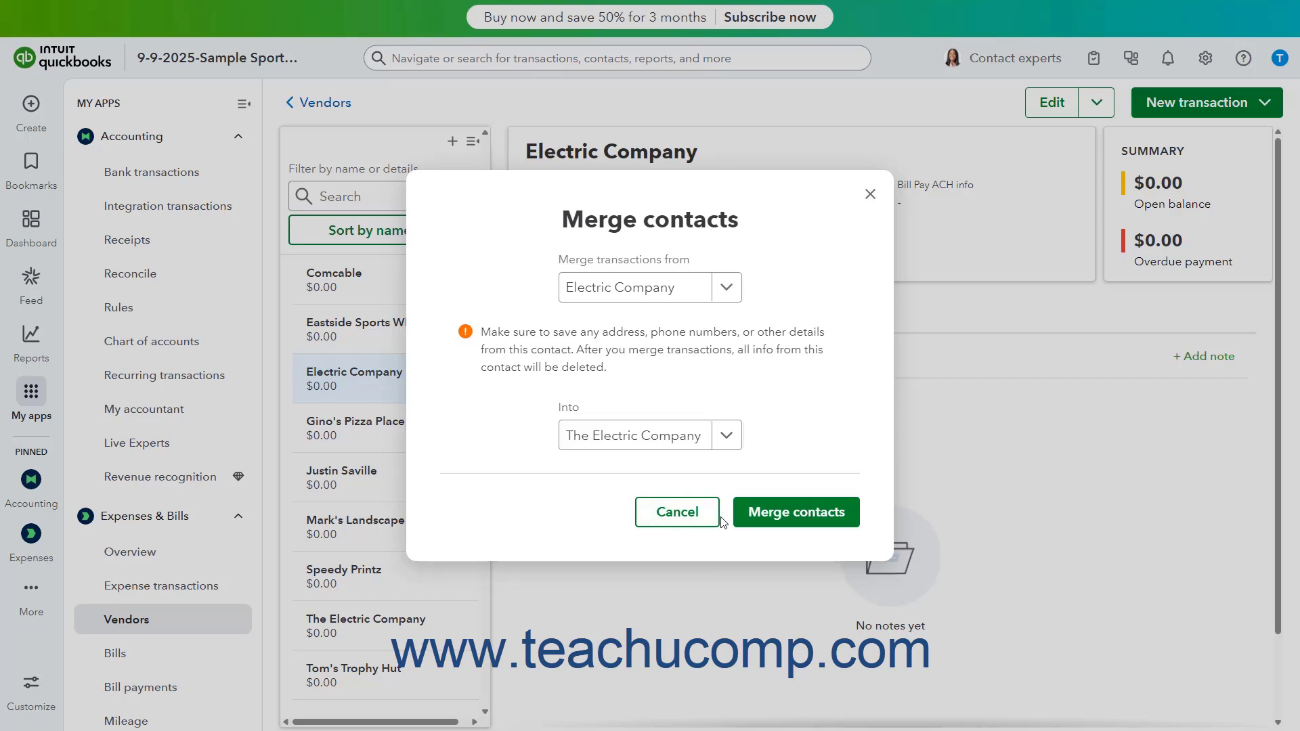
{"action": "left_click", "coordinate": [759, 514]}
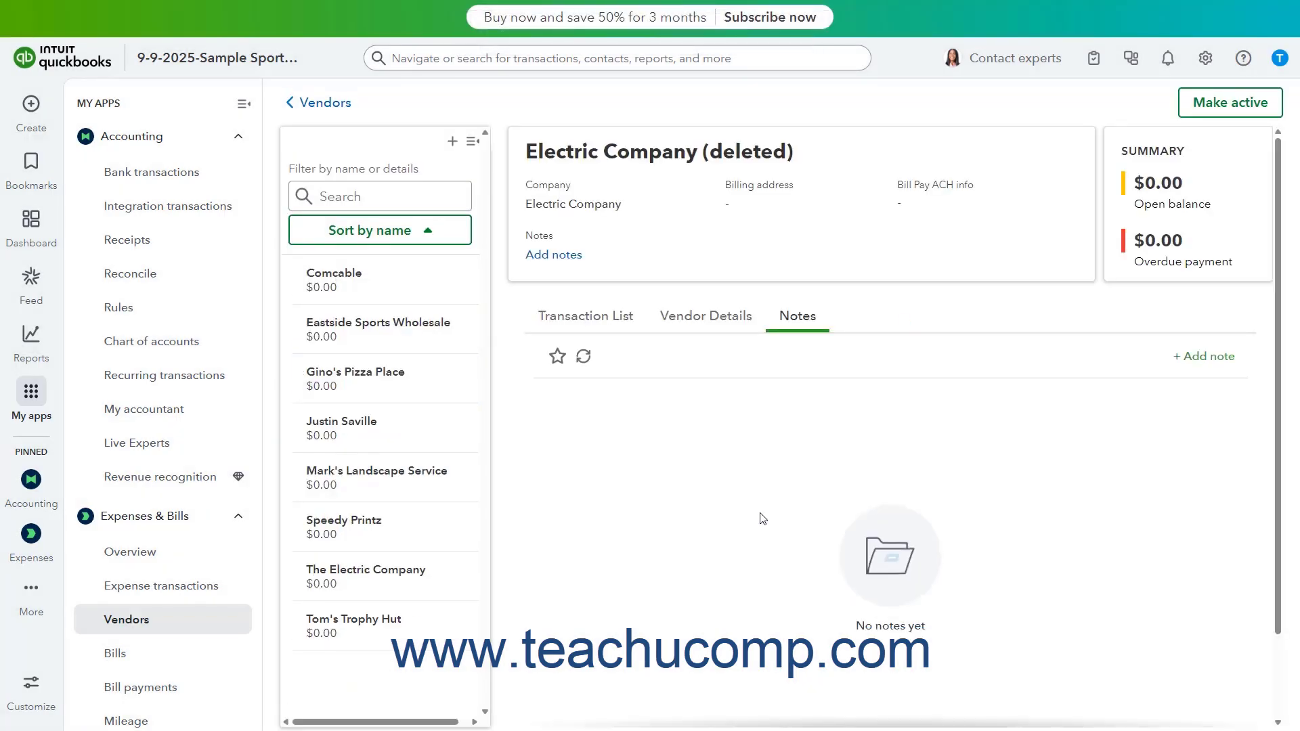
- Return to the full vendor list and exclude inactive vendors from it
{"action": "left_click", "coordinate": [315, 103]}
{"action": "scroll", "coordinate": [381, 139], "scroll_direction": "down", "scroll_amount": 1}
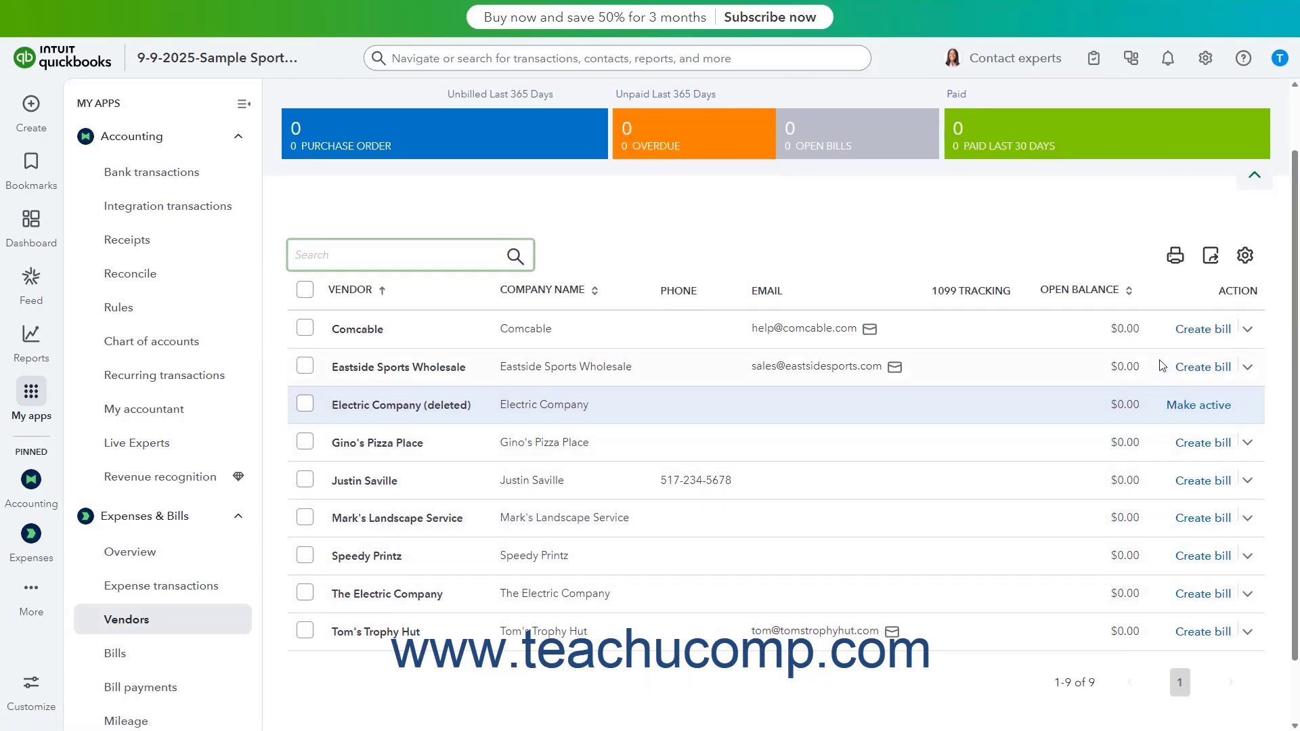
{"action": "left_click", "coordinate": [1244, 256]}
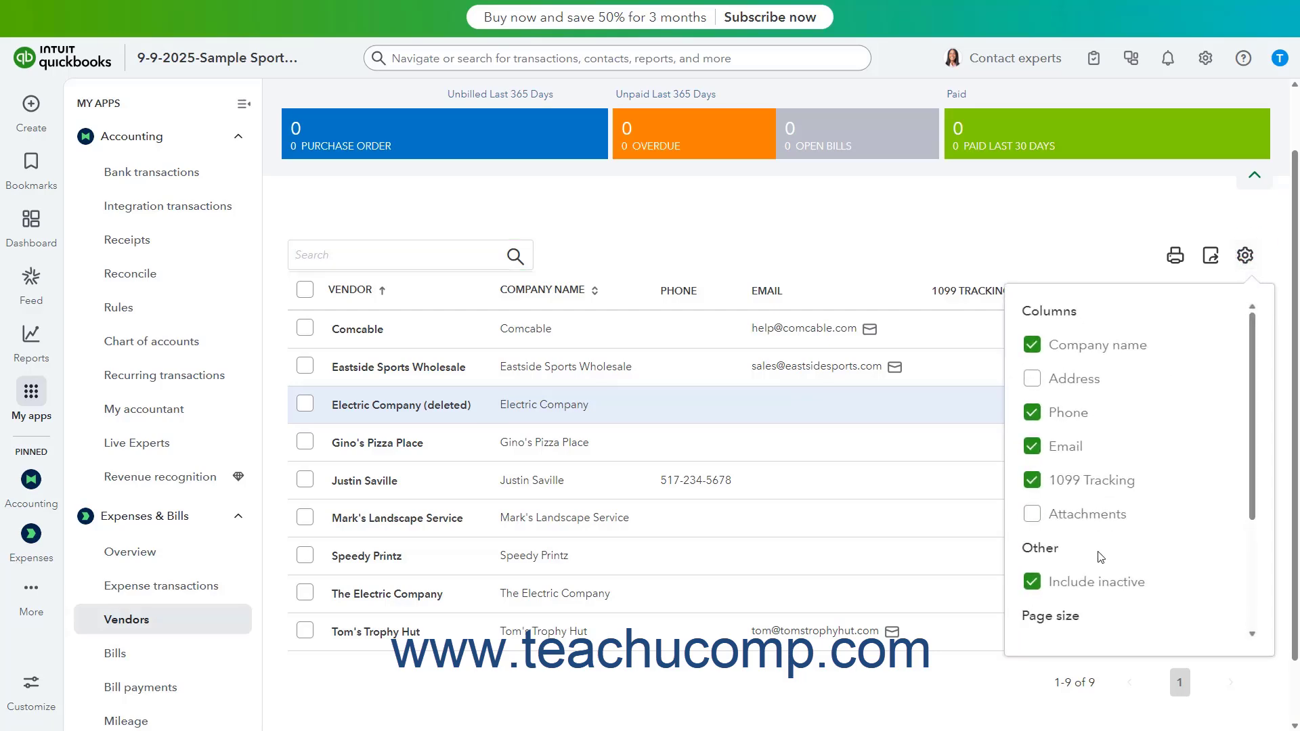
{"action": "left_click", "coordinate": [1075, 582]}
{"action": "left_click", "coordinate": [1245, 256]}
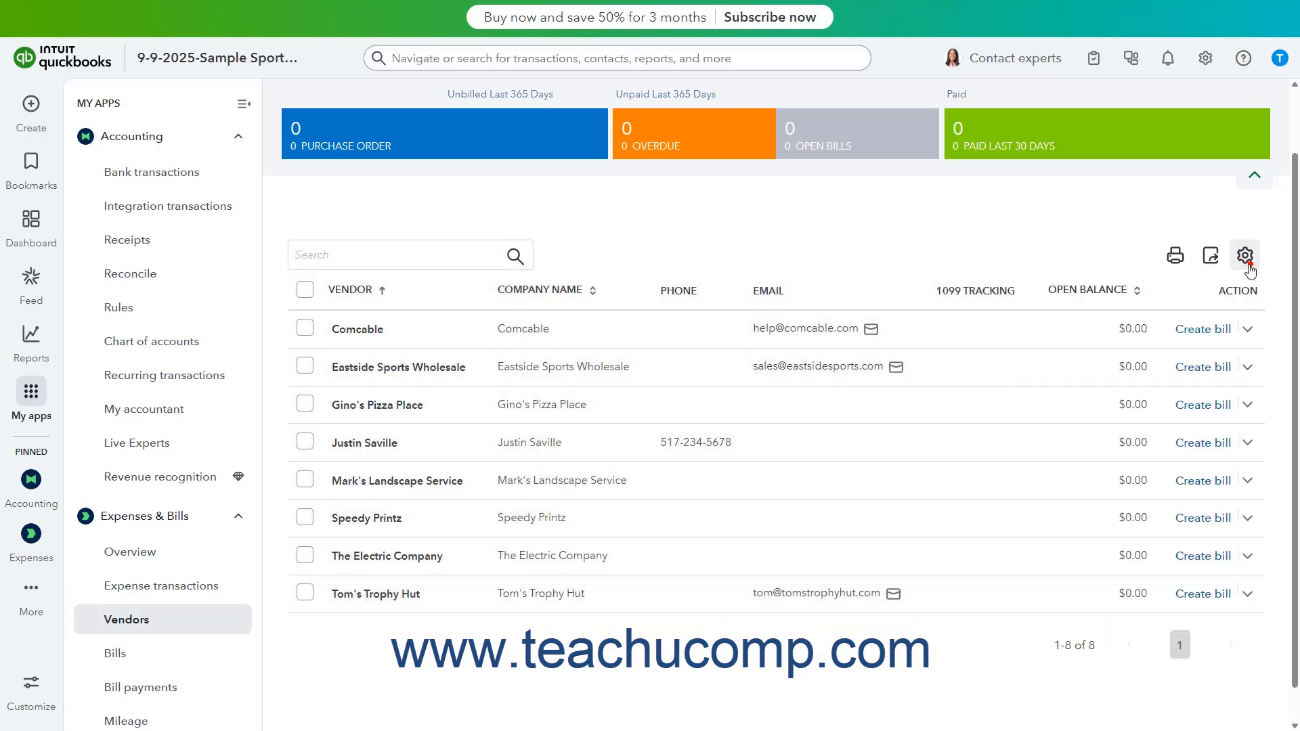